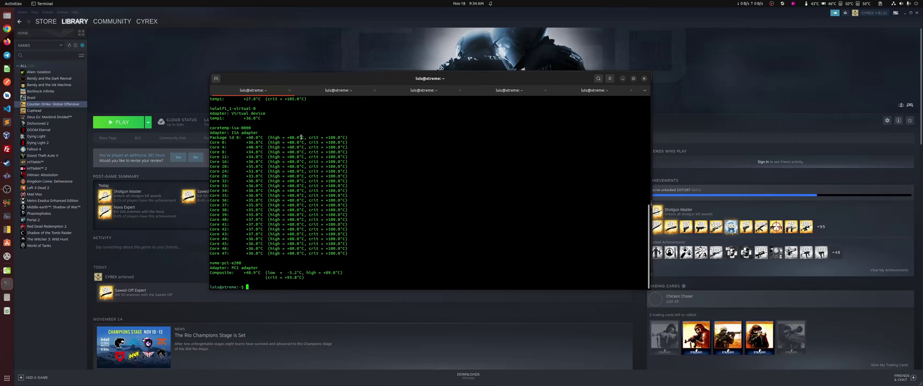
Highlight the per-core CPU temperatures and nvme-pci-e100 drive sensor readings in the sensors output
drag(366, 254, 210, 128)
click(248, 266)
drag(318, 283, 281, 262)
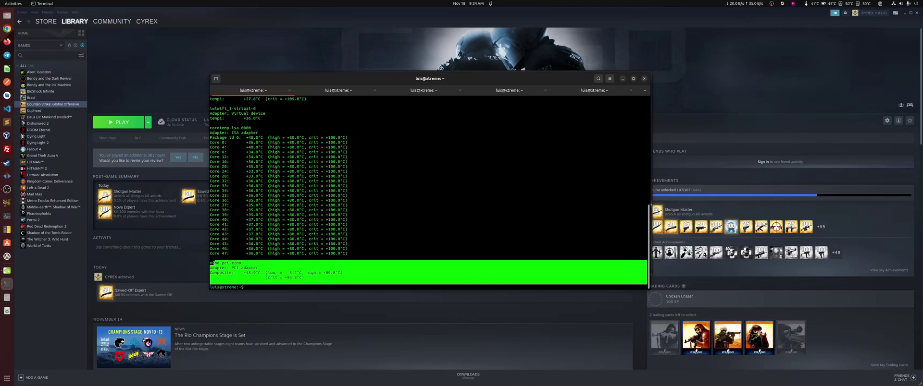
click(280, 261)
scroll(280, 261, up, 4)
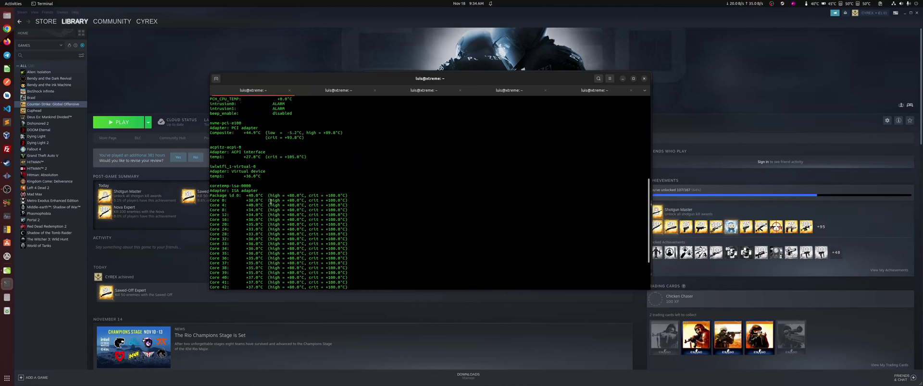
drag(244, 135, 249, 124)
click(252, 129)
scroll(459, 196, up, 3)
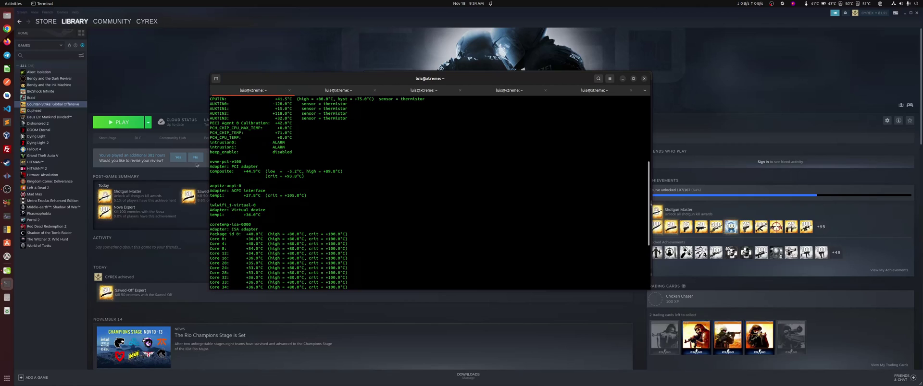
scroll(330, 192, down, 4)
scroll(250, 148, down, 3)
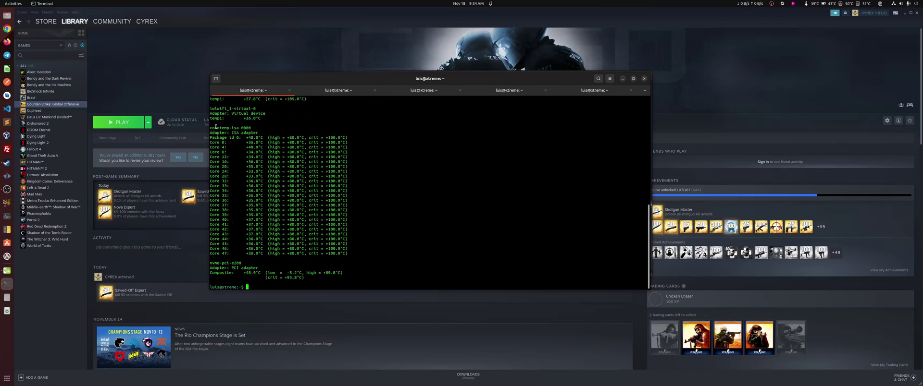
drag(216, 127, 351, 259)
click(416, 219)
Show the memory module tab and highlight manufacturer G.Skill Intl, the 4800 MT/s speeds and the size line
click(340, 93)
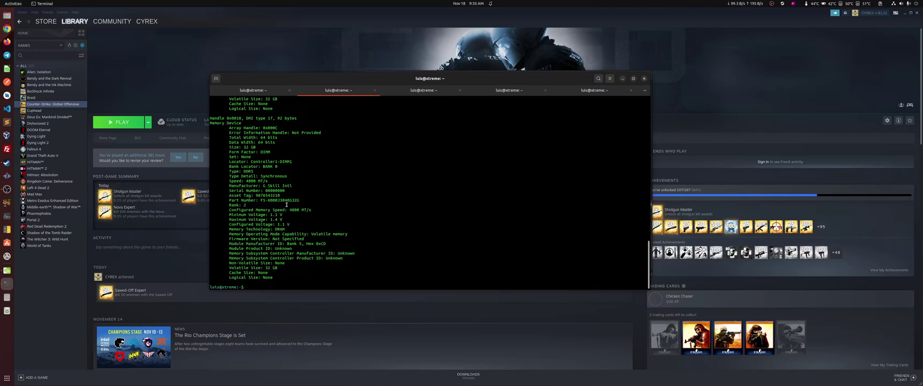
drag(262, 188, 297, 186)
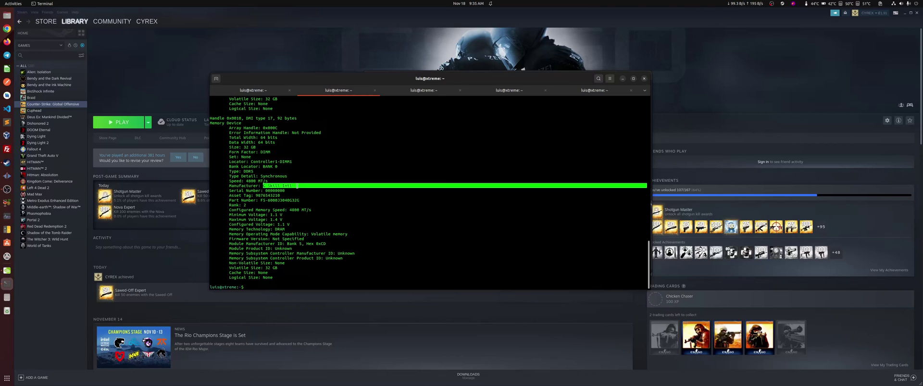
click(294, 186)
drag(287, 210, 313, 210)
click(304, 204)
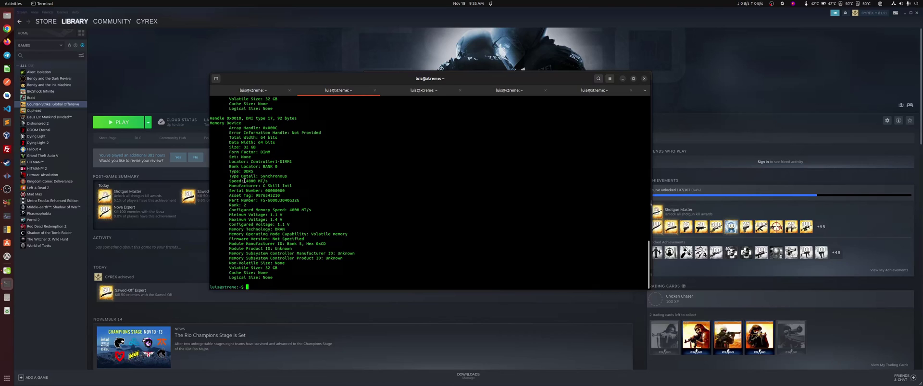
drag(244, 181, 268, 181)
click(266, 181)
drag(240, 147, 258, 143)
click(257, 171)
Scroll through the dmidecode memory report listing 4 devices and 256 GB maximum capacity
scroll(257, 172, up, 1)
scroll(257, 172, up, 4)
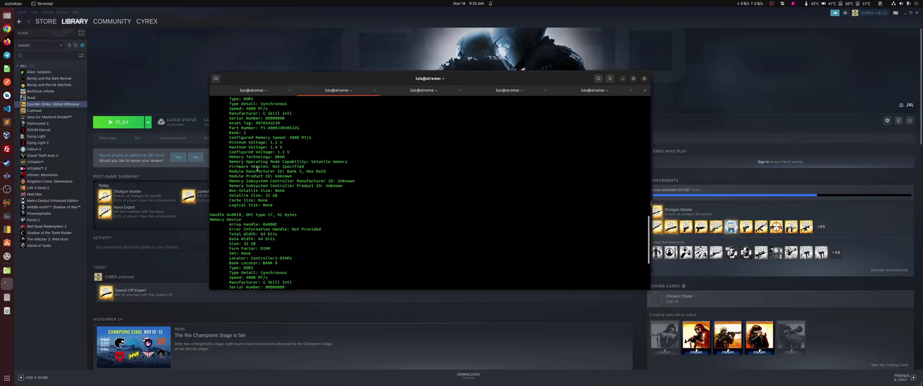
scroll(244, 151, up, 10)
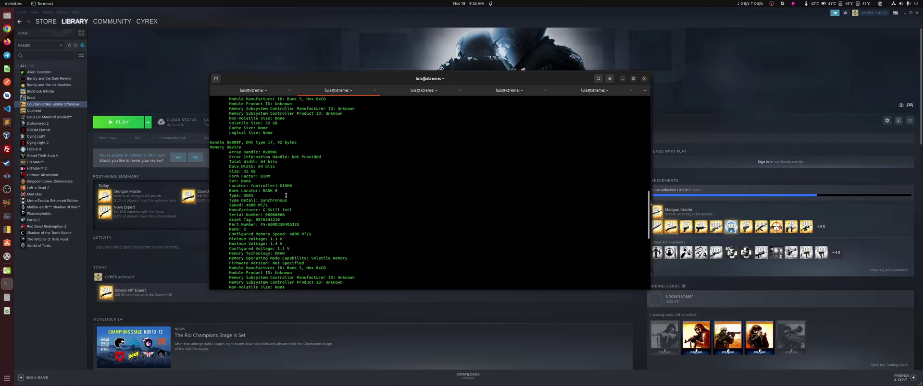
scroll(253, 176, up, 13)
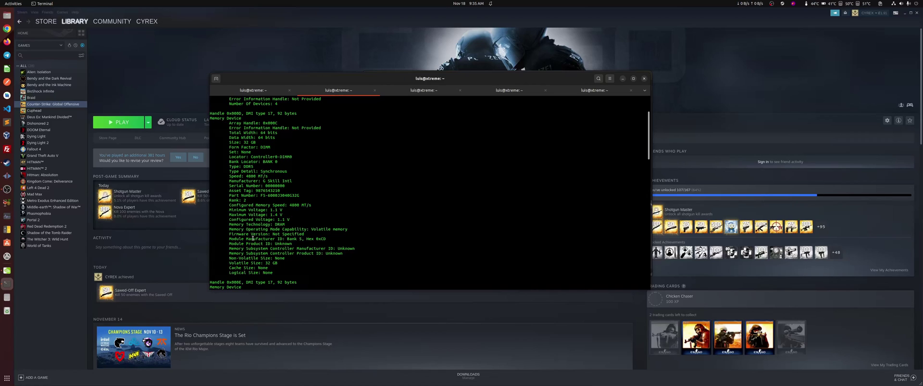
scroll(260, 201, up, 4)
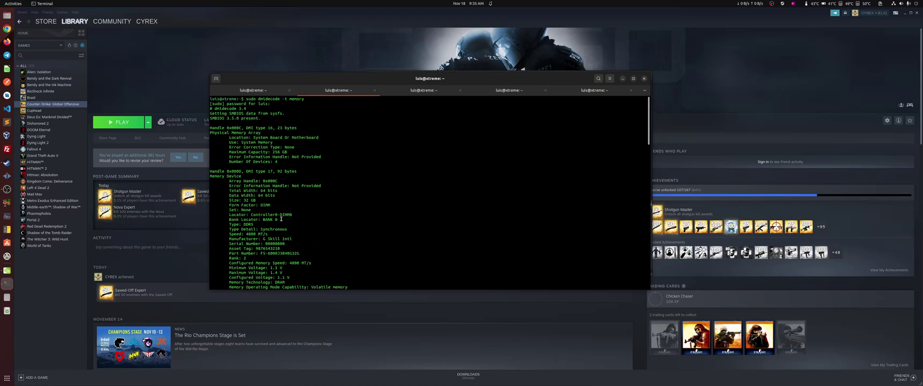
scroll(281, 218, down, 1)
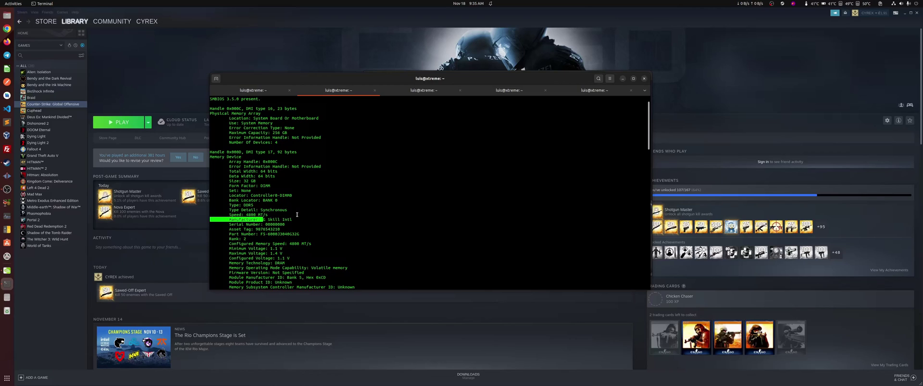
scroll(406, 201, down, 3)
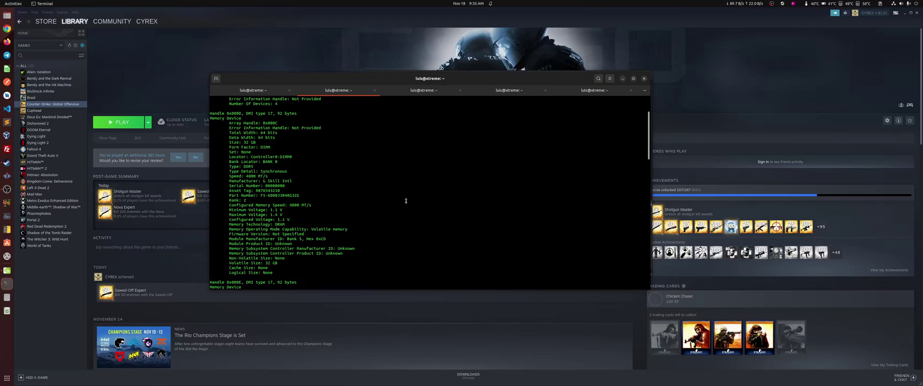
scroll(406, 201, down, 4)
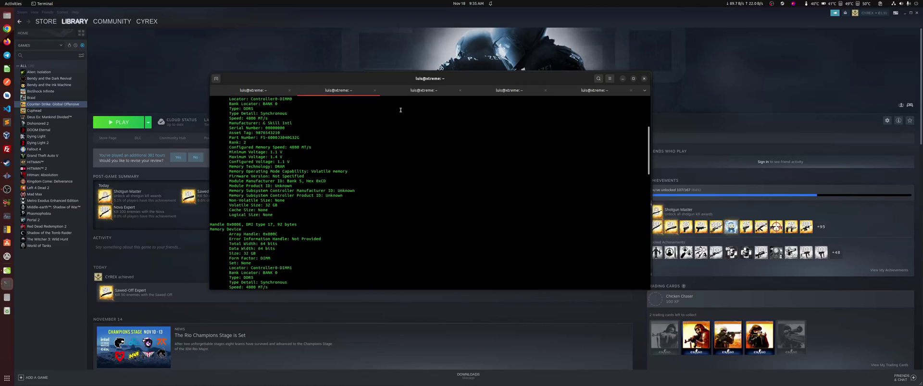
Show the nvidia-smi report and highlight driver 520.56.06 and the GPU memory usage figures
click(418, 92)
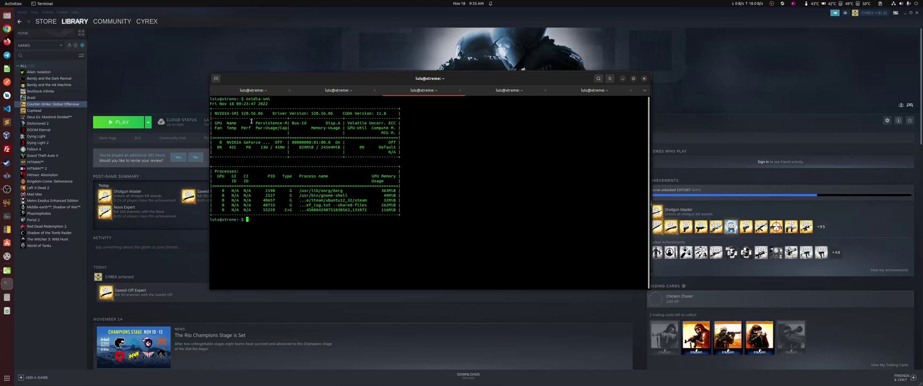
drag(239, 114, 264, 114)
click(264, 114)
drag(291, 147, 337, 153)
Switch to the dmidecode baseboard output and highlight the board name ROG MAXIMUS Z790 HERO
click(443, 174)
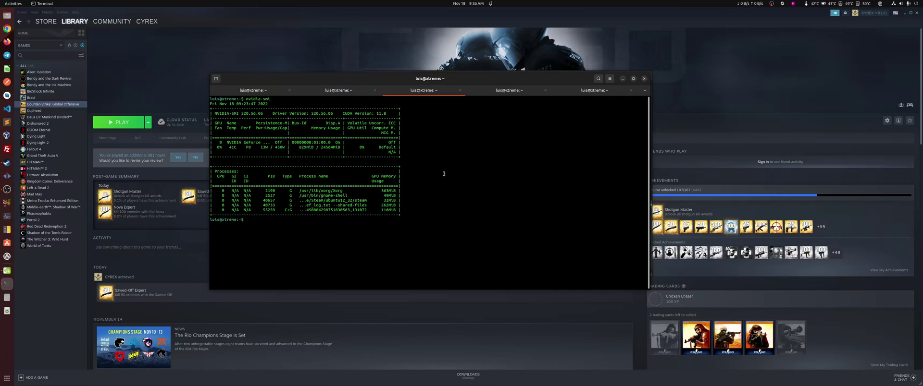
click(495, 94)
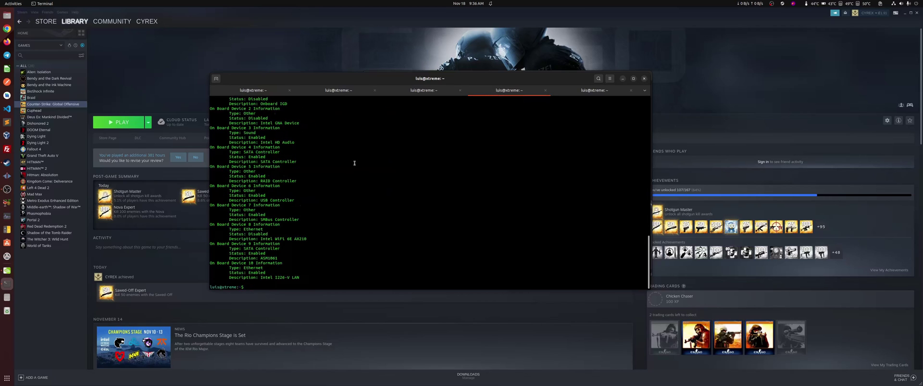
scroll(322, 238, up, 20)
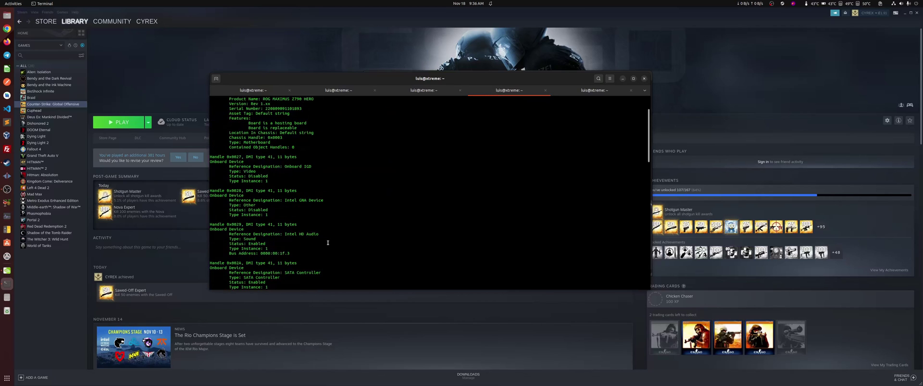
drag(262, 141, 313, 140)
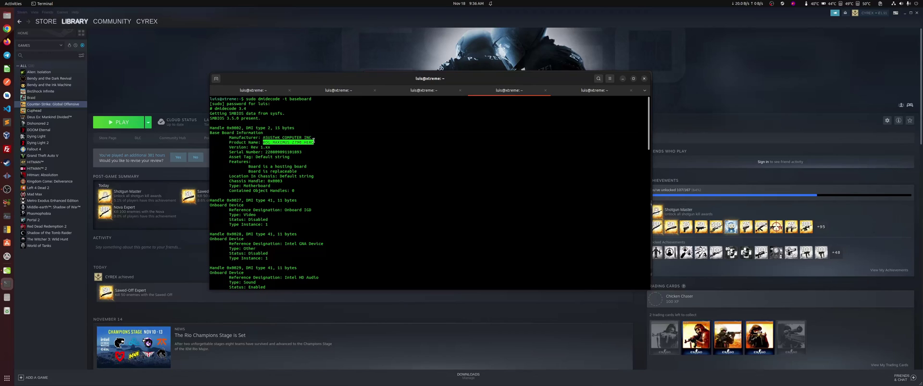
click(363, 158)
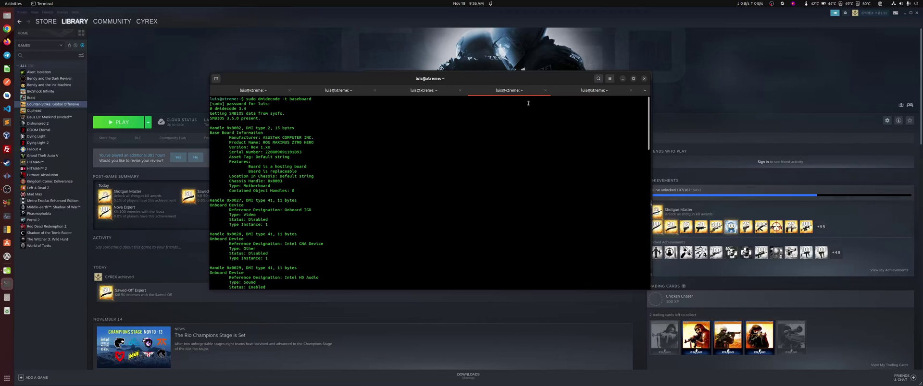
Clear the fifth tab's screen and rerun plain lscpu for the CPU summary
click(585, 91)
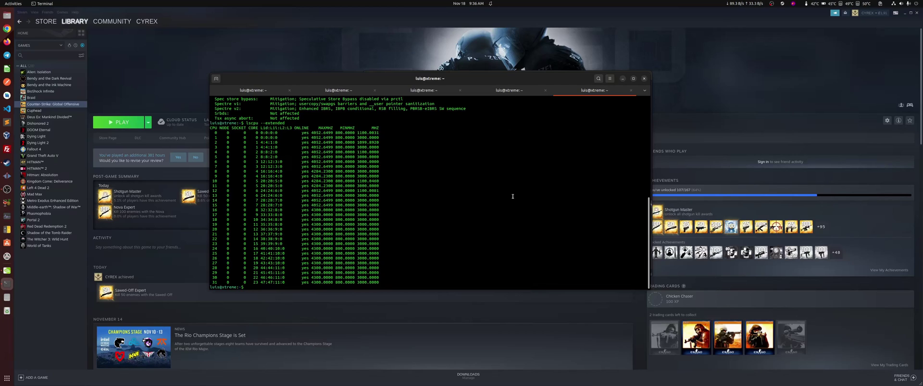
text(clear)
key(Return)
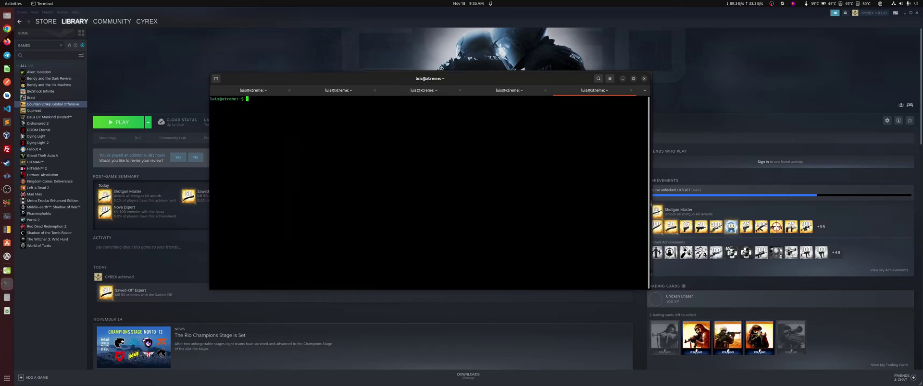
key(Up)
key(Up)
key(Up)
key(Return)
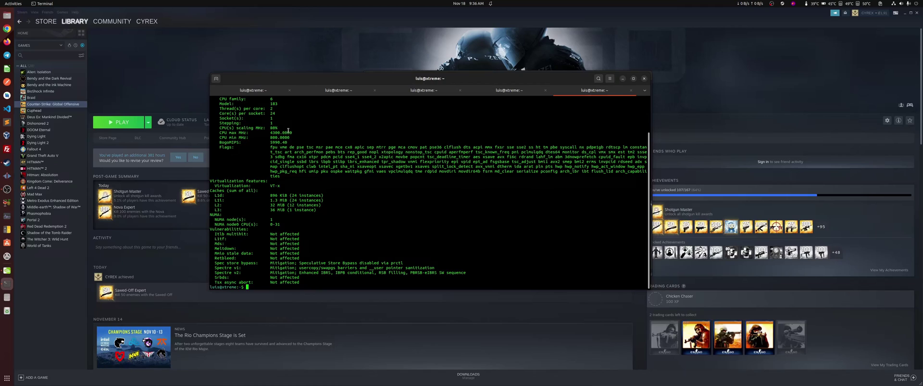
Highlight the i9-13900K model name and the 24 cores-per-socket line
scroll(268, 198, up, 3)
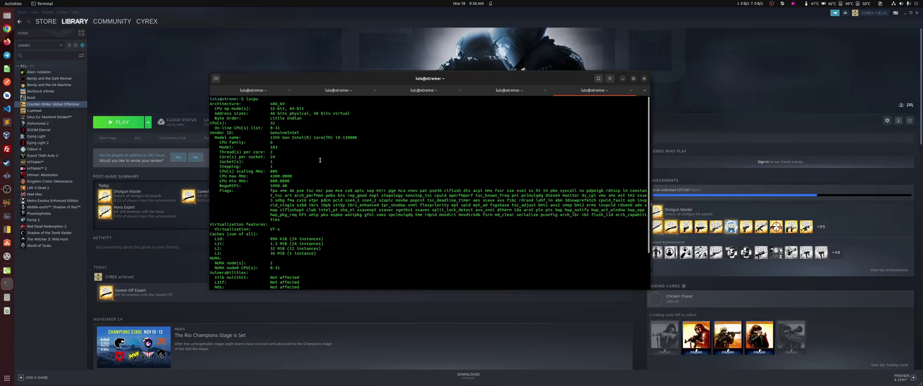
double_click(337, 138)
click(327, 156)
scroll(269, 144, down, 1)
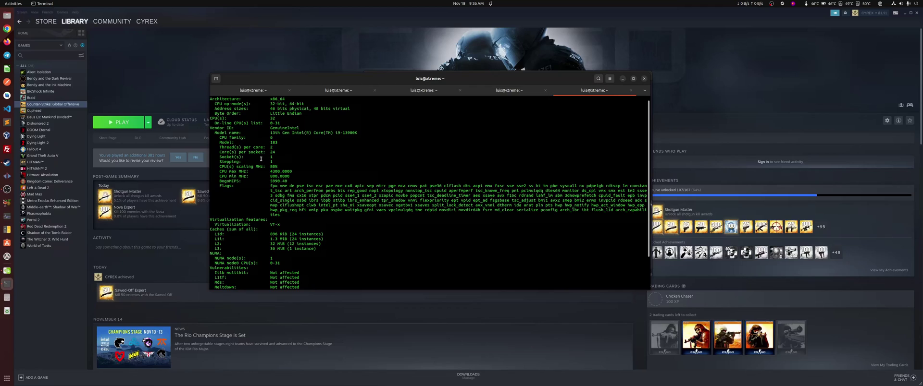
triple_click(262, 151)
click(265, 151)
Run lscpu --extended to list every CPU's node, socket, core and clock speeds
scroll(355, 158, down, 3)
text(lscpu )
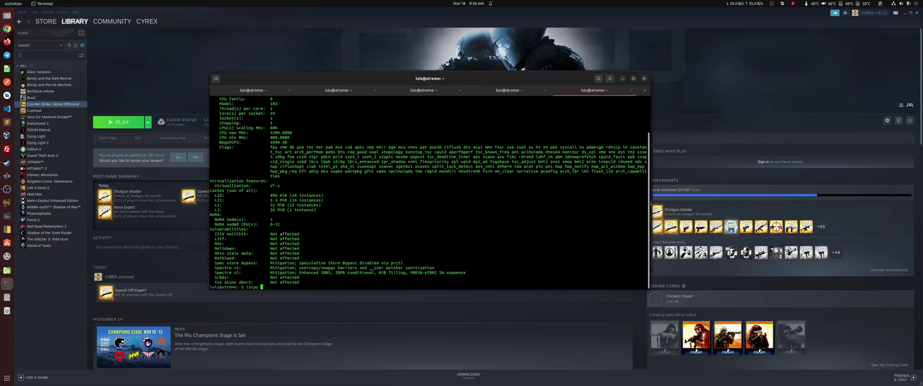
text(--extended)
key(Return)
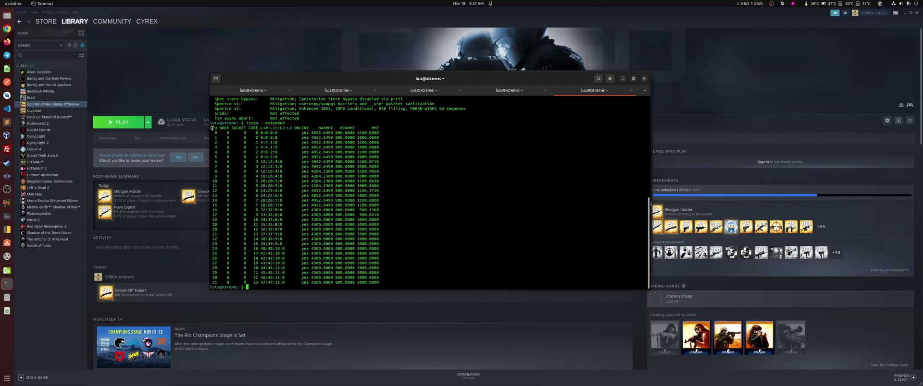
Select CORE entries and the first rows of the per-CPU table, then launch NVIDIA X Server Settings
double_click(254, 128)
click(253, 128)
double_click(256, 133)
click(256, 138)
double_click(255, 138)
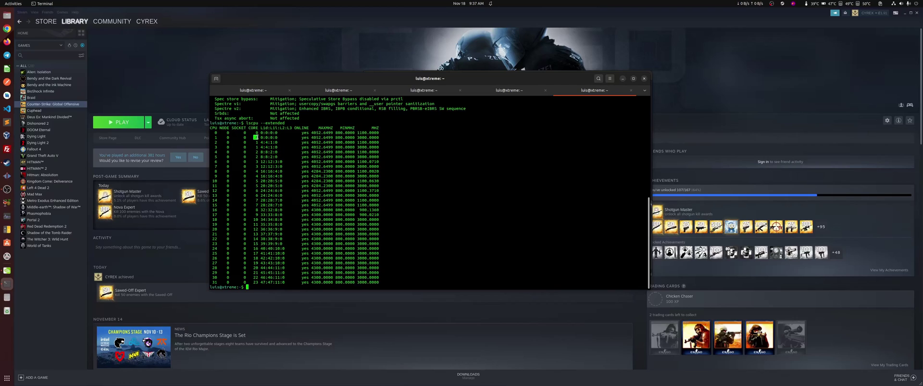
click(238, 133)
drag(214, 133, 392, 205)
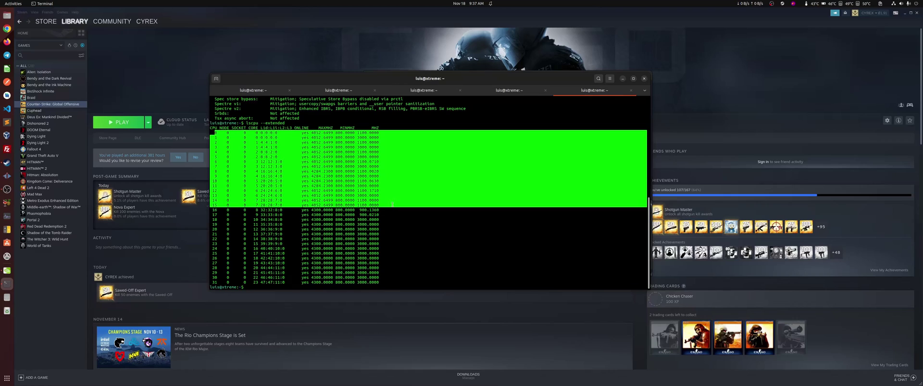
click(255, 201)
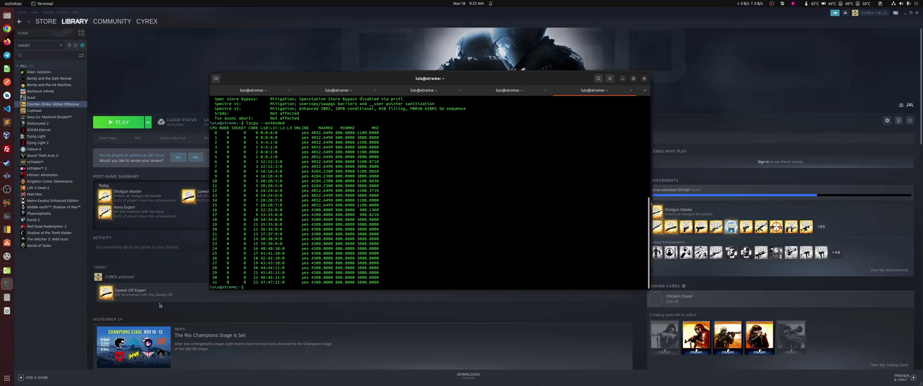
click(7, 270)
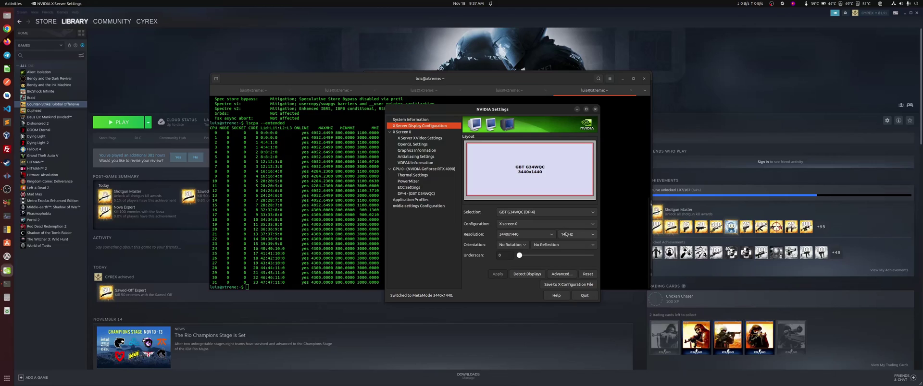
Show the RTX 4090 card information, mark its 55% video engine utilization, then view Thermal Settings
click(438, 169)
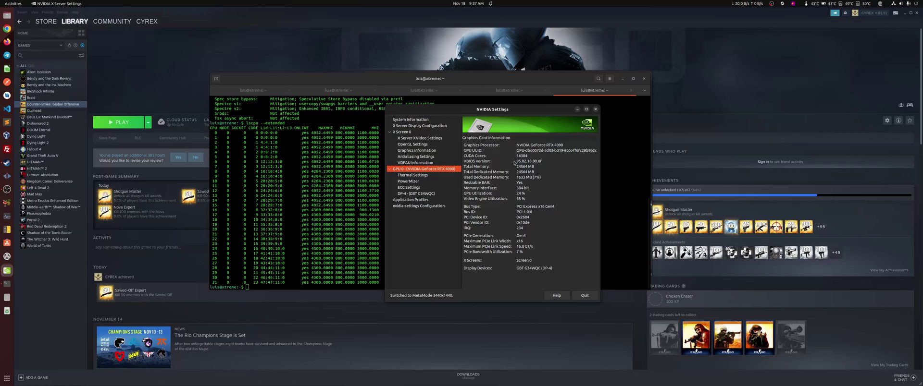
triple_click(523, 200)
click(427, 176)
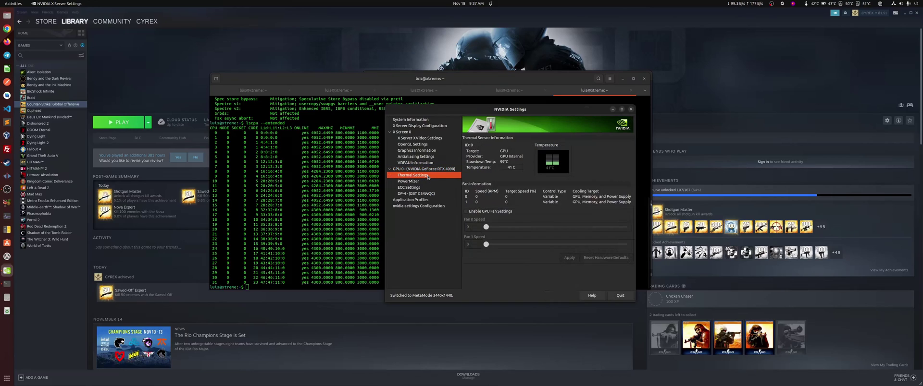
Enable manual fan control, apply Fan 0 at 79 and Fan 1 at 78, then view PowerMizer
click(490, 212)
drag(528, 227, 545, 244)
click(568, 258)
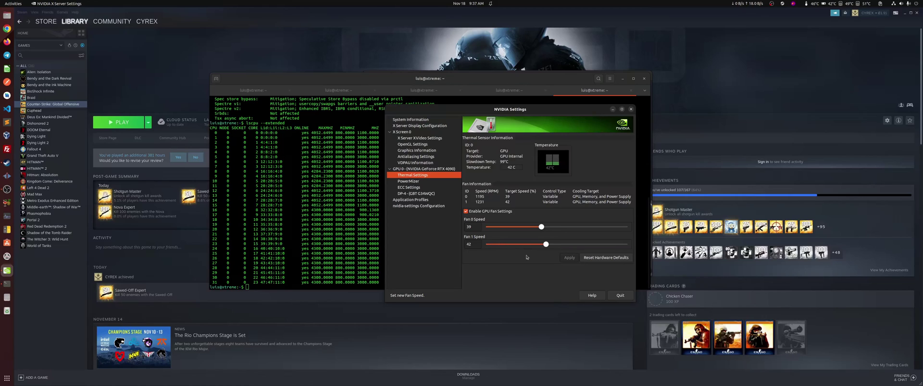
drag(541, 227, 598, 227)
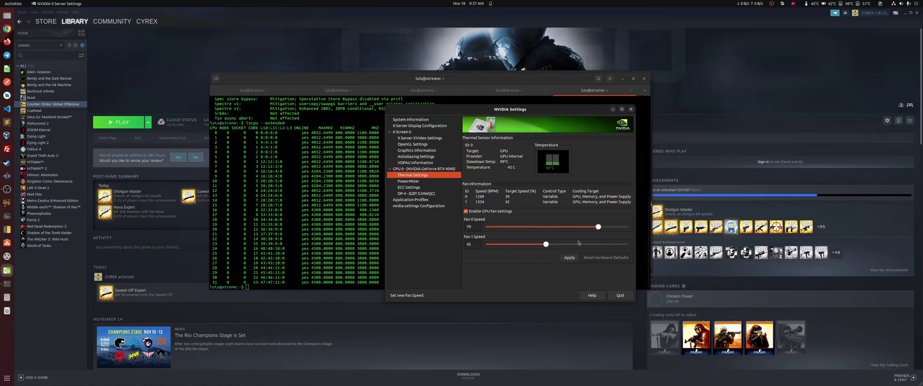
drag(549, 245, 597, 245)
click(569, 258)
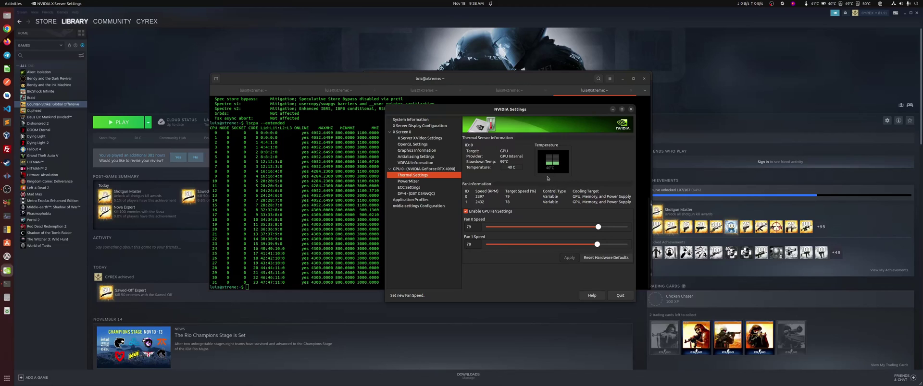
click(411, 182)
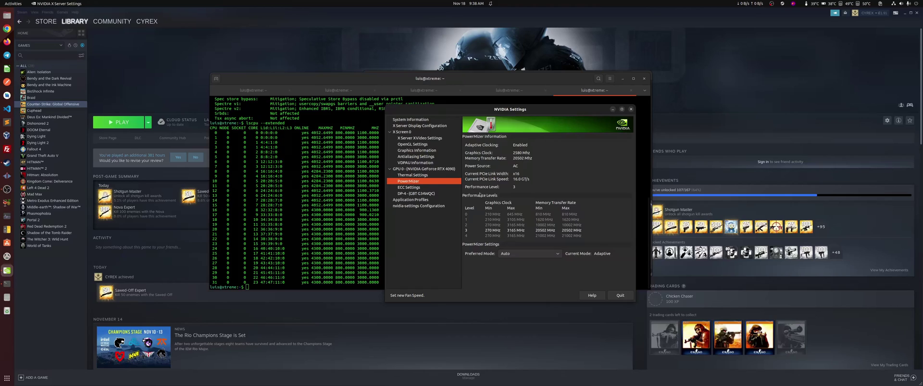
Review the VDPAU base information and decoder limits table, then return to Thermal Settings
click(417, 163)
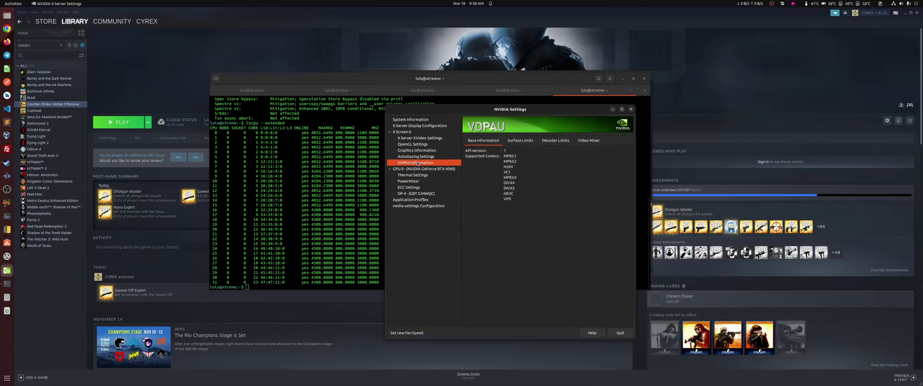
click(546, 140)
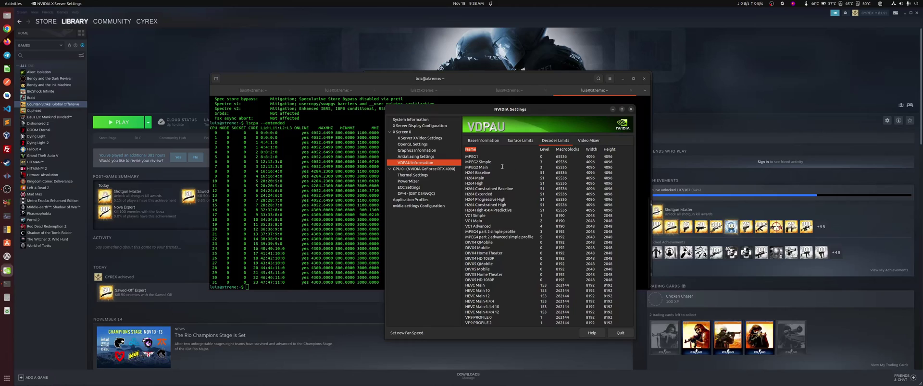
drag(467, 217, 477, 224)
click(474, 214)
click(484, 141)
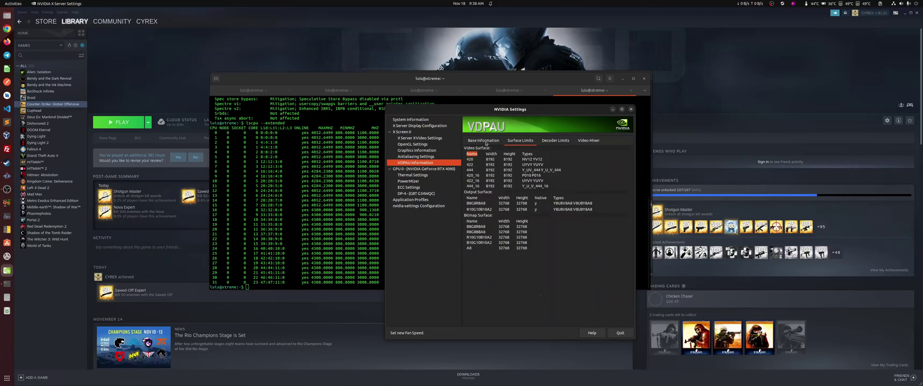
click(412, 176)
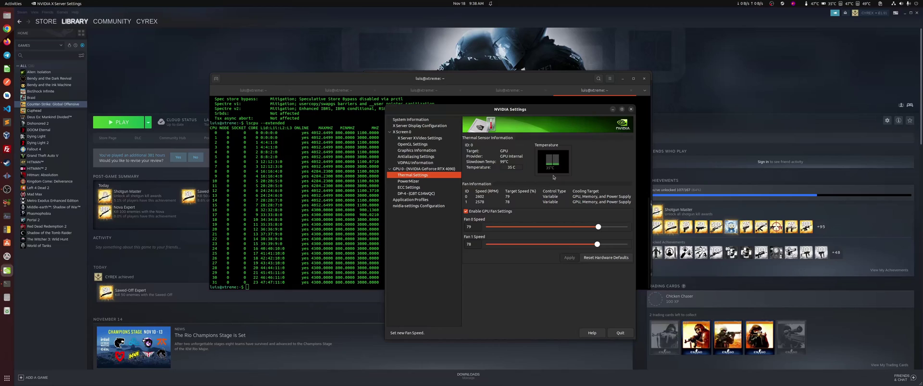
Raise both GPU fan speed sliders to 100 and apply
drag(599, 226, 627, 245)
click(569, 258)
Browse the Graphics, OpenGL, XVideo, Display Configuration and System Information pages, then return to Thermal Settings
click(413, 150)
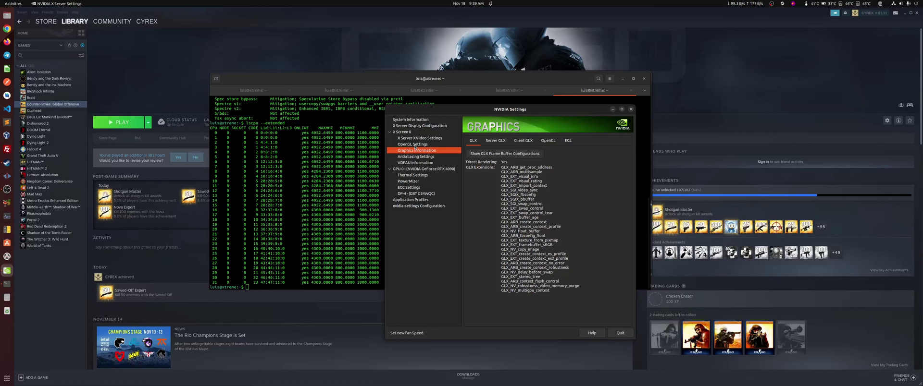
click(414, 145)
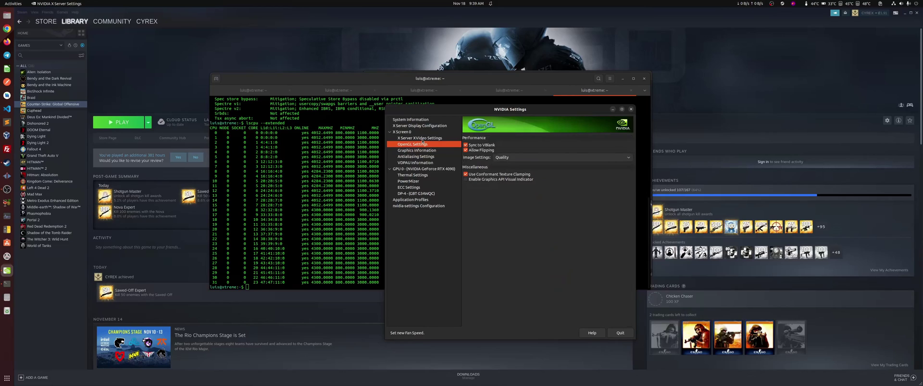
click(421, 137)
click(423, 127)
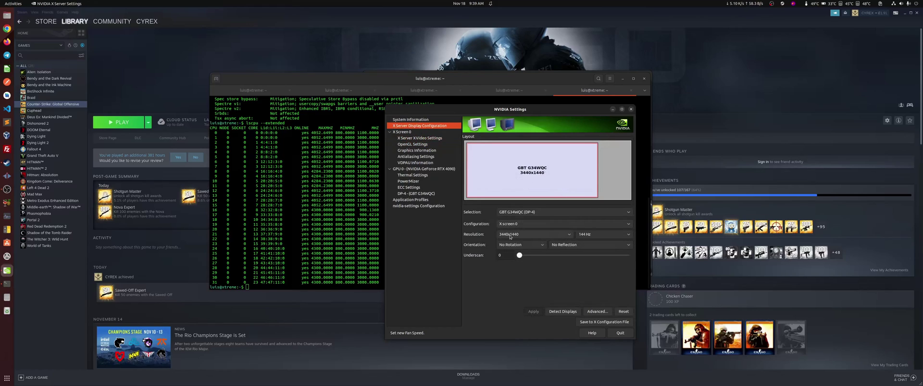
click(401, 120)
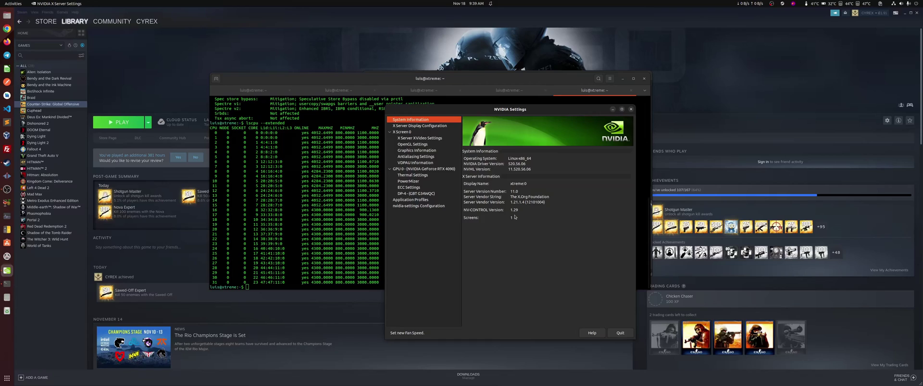
click(412, 176)
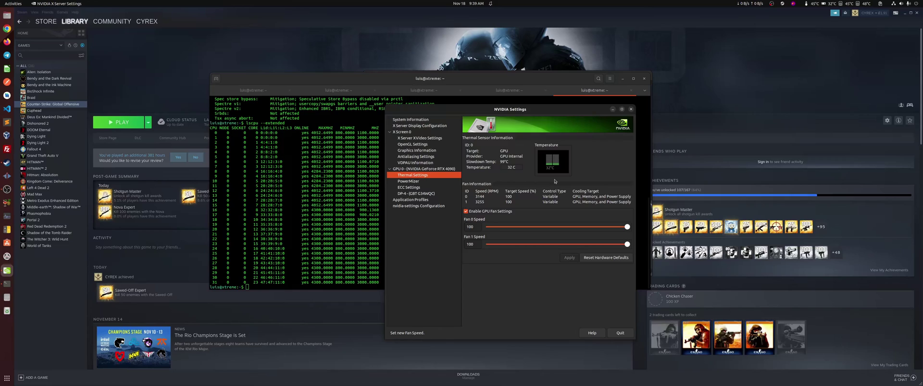
After viewing PowerMizer, uncheck Enable GPU Fan Settings in Thermal Settings and close, prompting 'Really quit?'
click(413, 181)
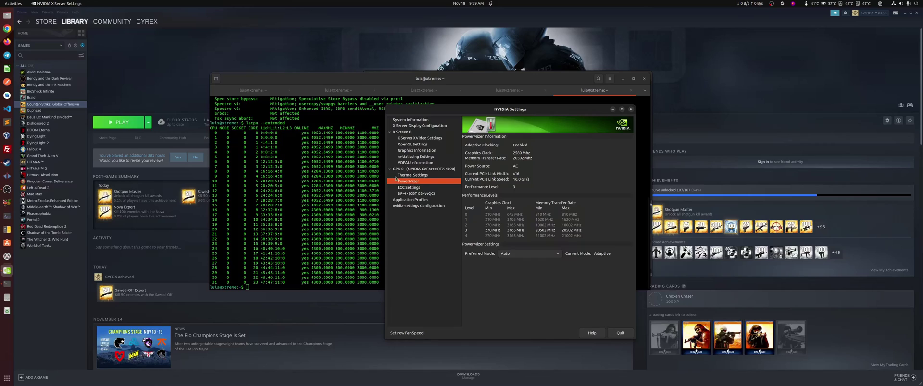
click(397, 176)
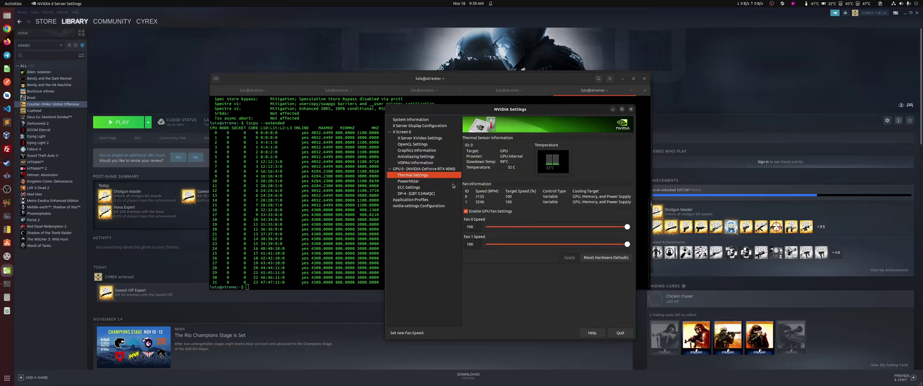
click(488, 212)
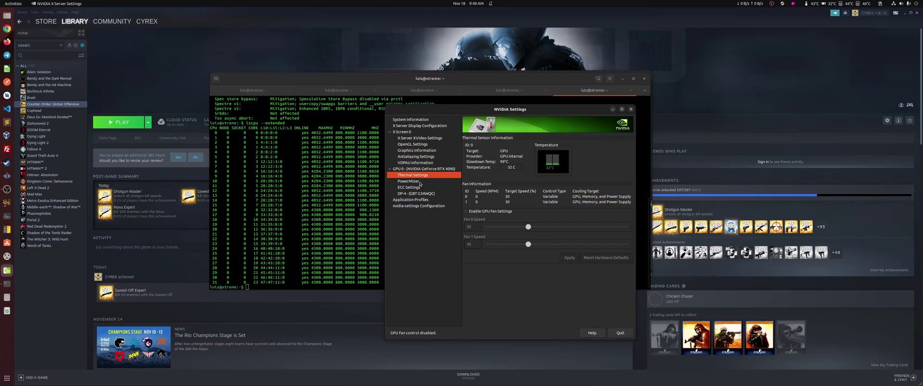
click(631, 110)
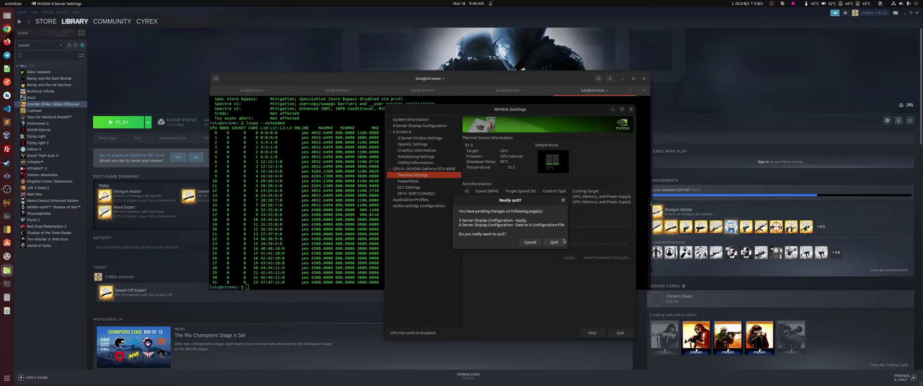